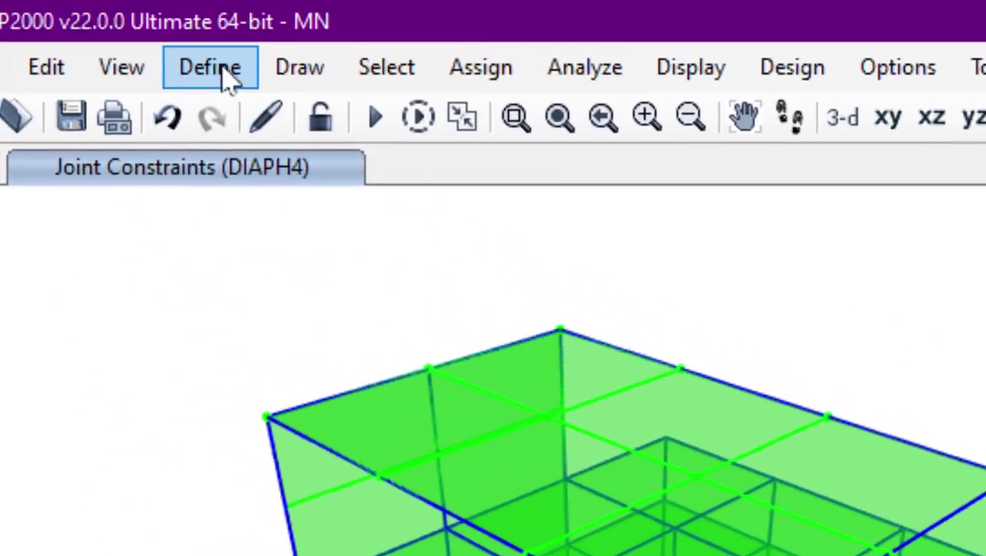
# Add a Wind-type load pattern named WIND using ASCE 7-10 auto lateral loading and open its wind parameters
pyautogui.click(230, 77)
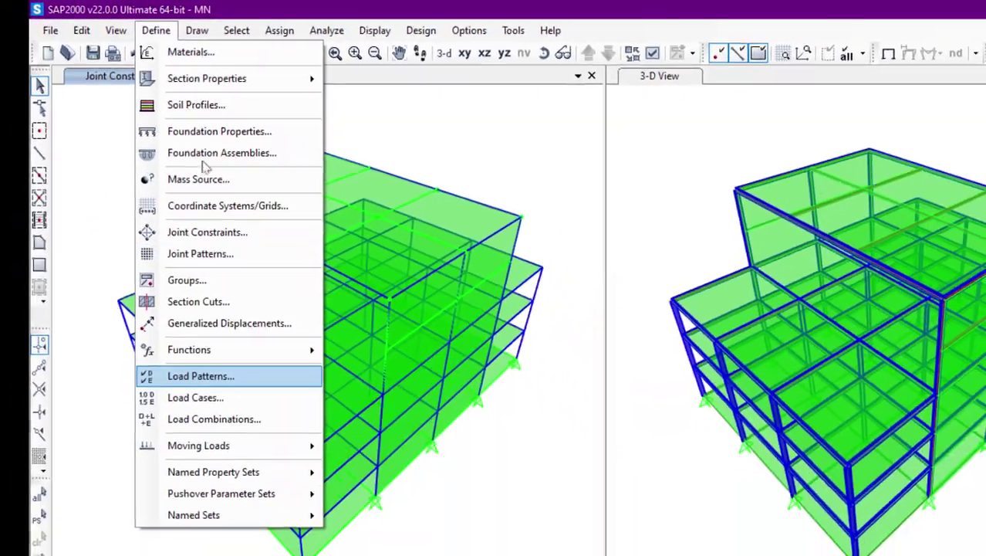
pyautogui.click(268, 378)
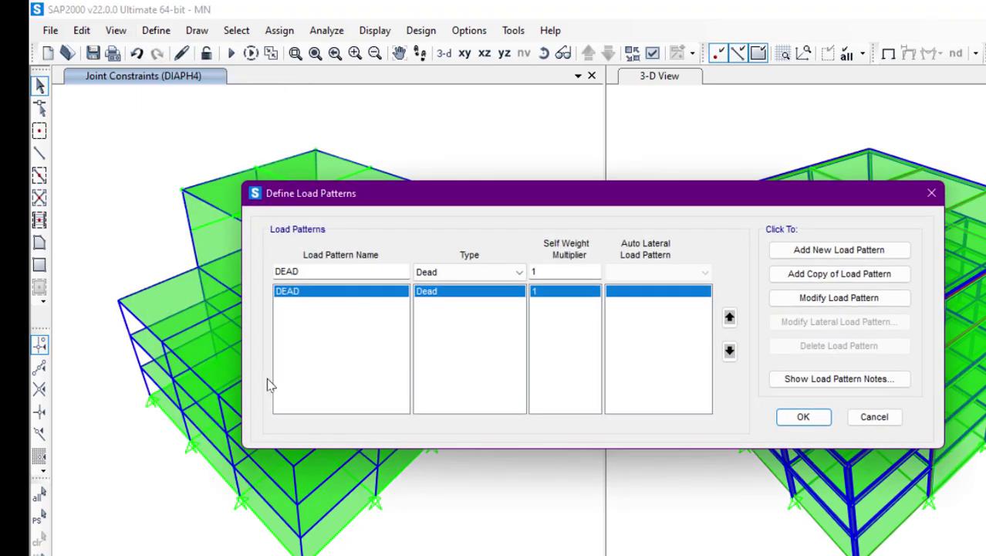
pyautogui.click(499, 276)
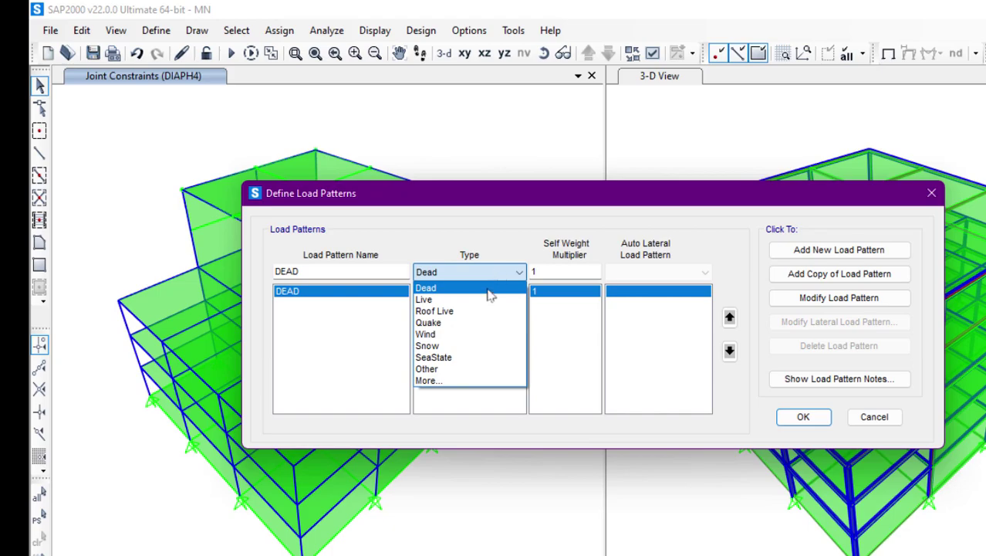
pyautogui.click(483, 334)
pyautogui.moveTo(319, 275); pyautogui.dragTo(239, 275)
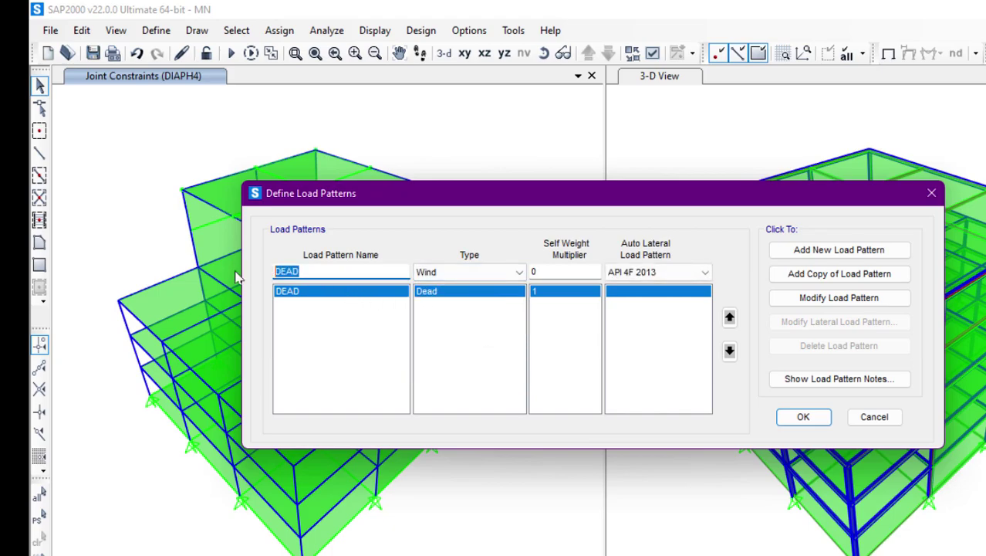
pyautogui.write('WiND')
pyautogui.click(682, 273)
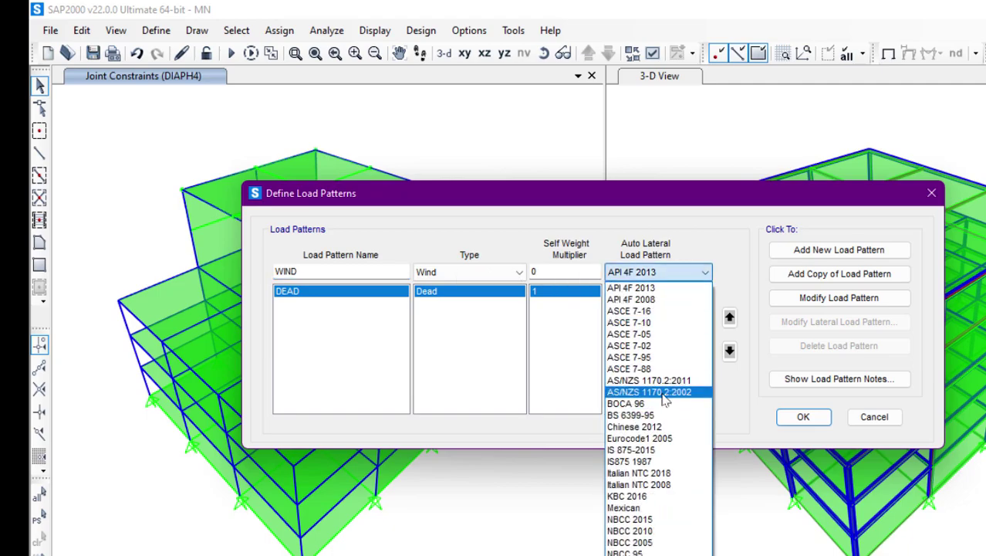
pyautogui.click(668, 326)
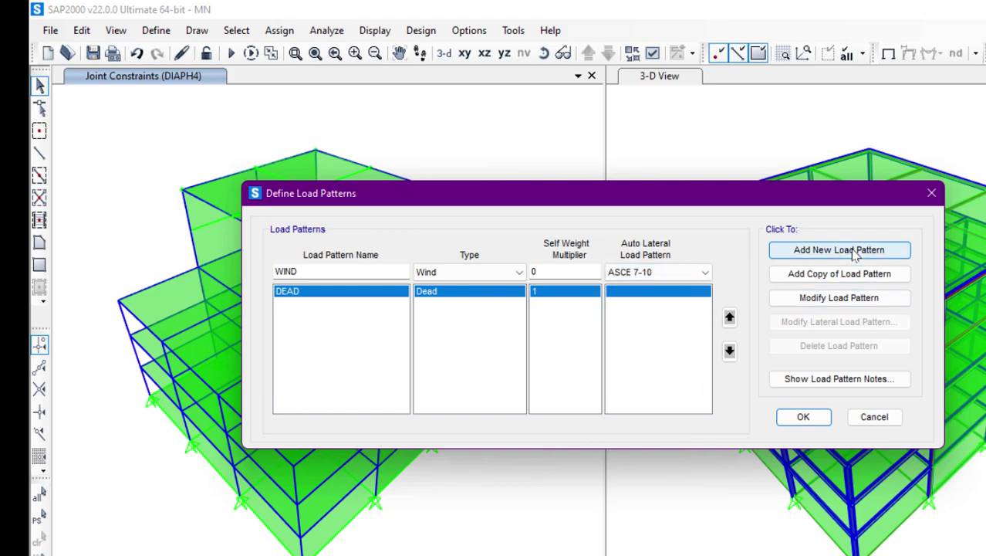
pyautogui.click(839, 250)
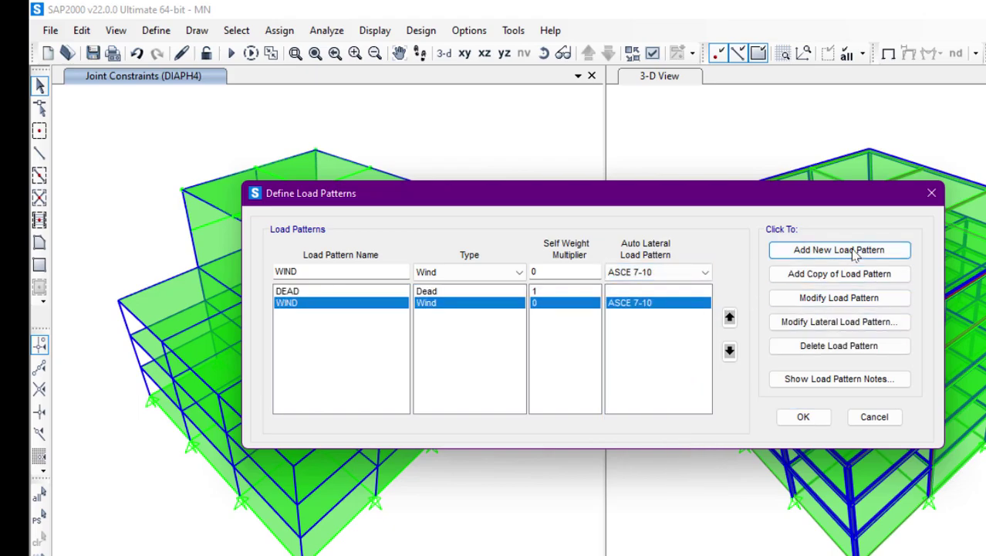
pyautogui.click(849, 323)
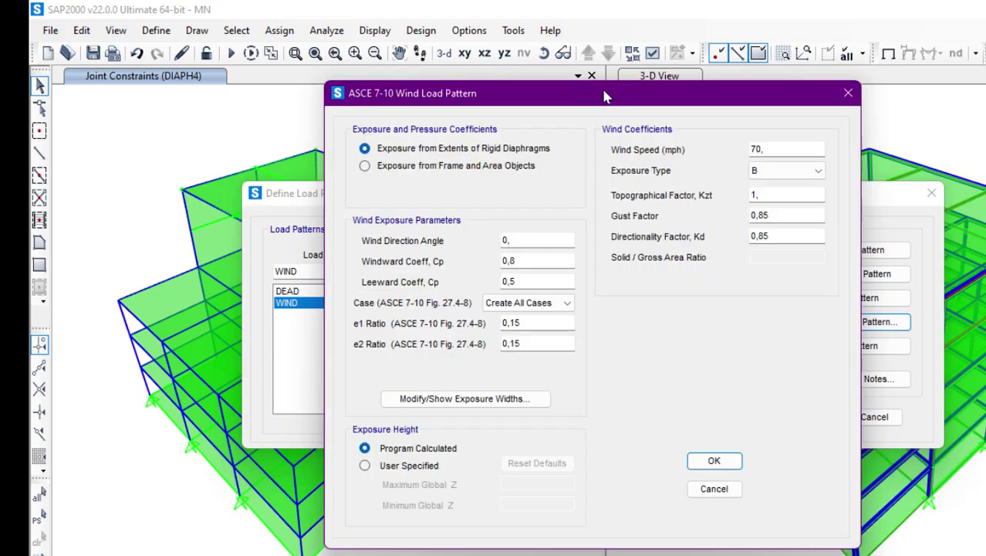
pyautogui.moveTo(605, 97); pyautogui.dragTo(572, 73)
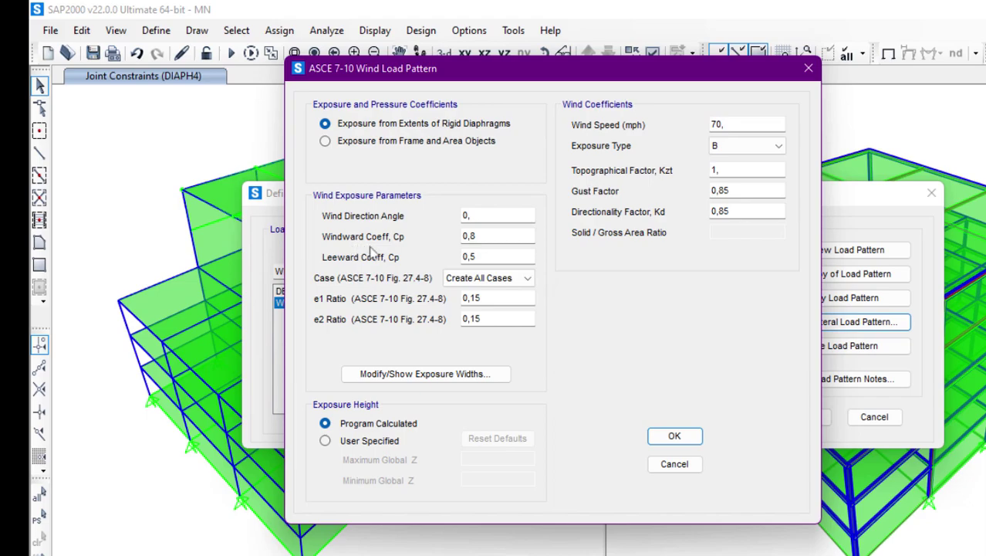
pyautogui.click(523, 283)
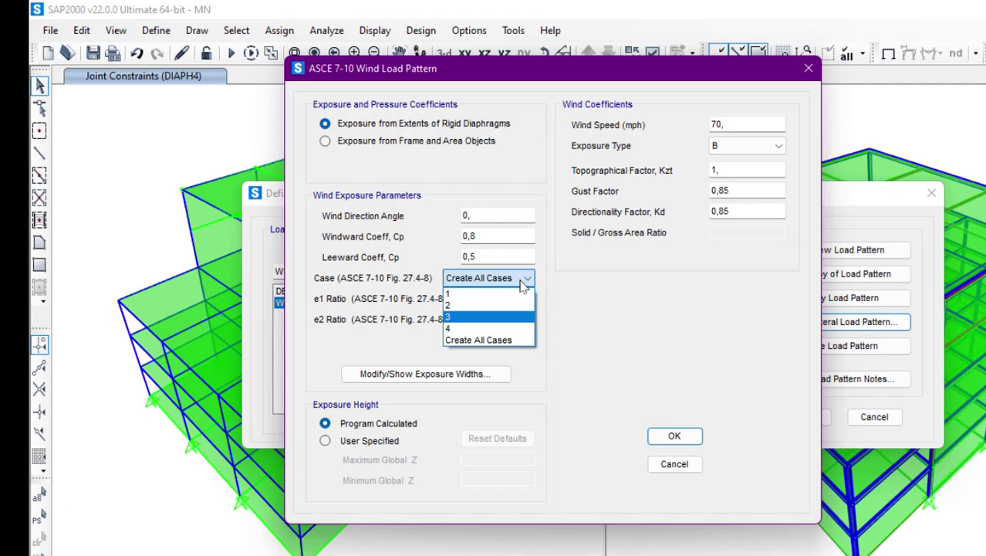
pyautogui.click(519, 342)
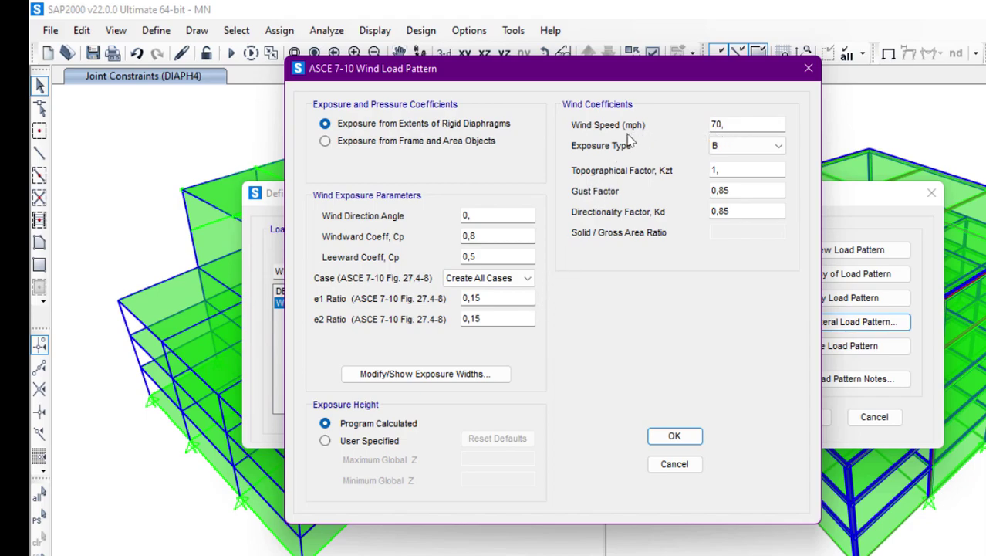
pyautogui.click(769, 146)
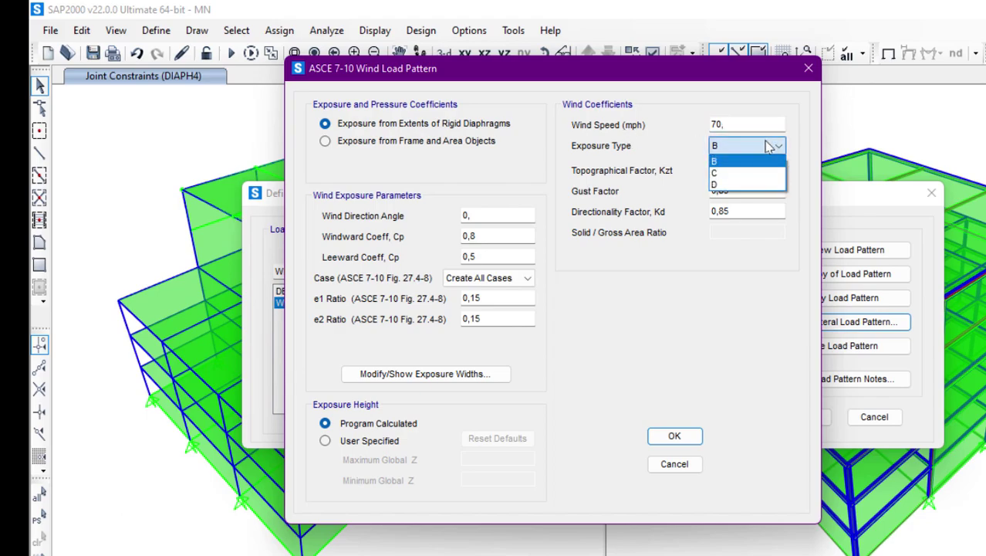
pyautogui.click(741, 156)
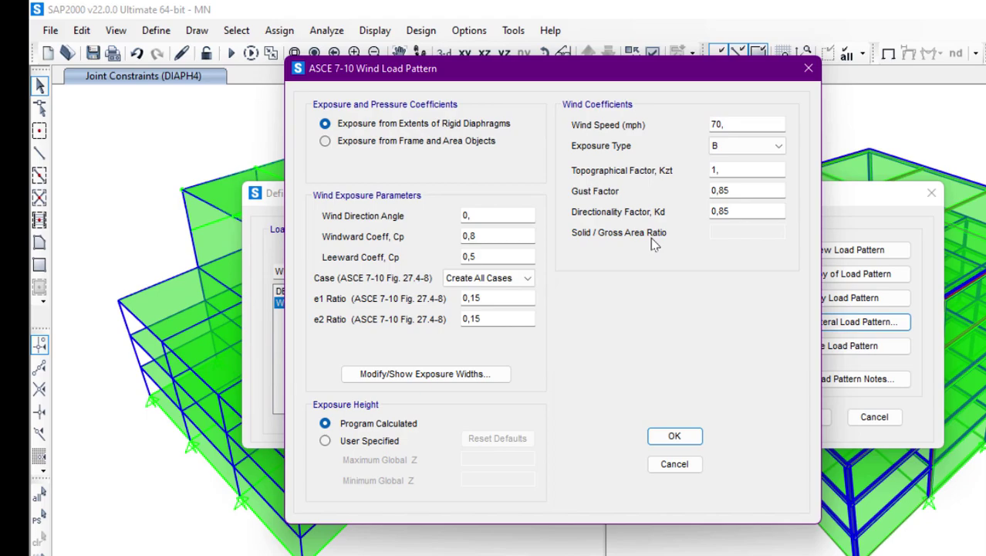
pyautogui.click(386, 142)
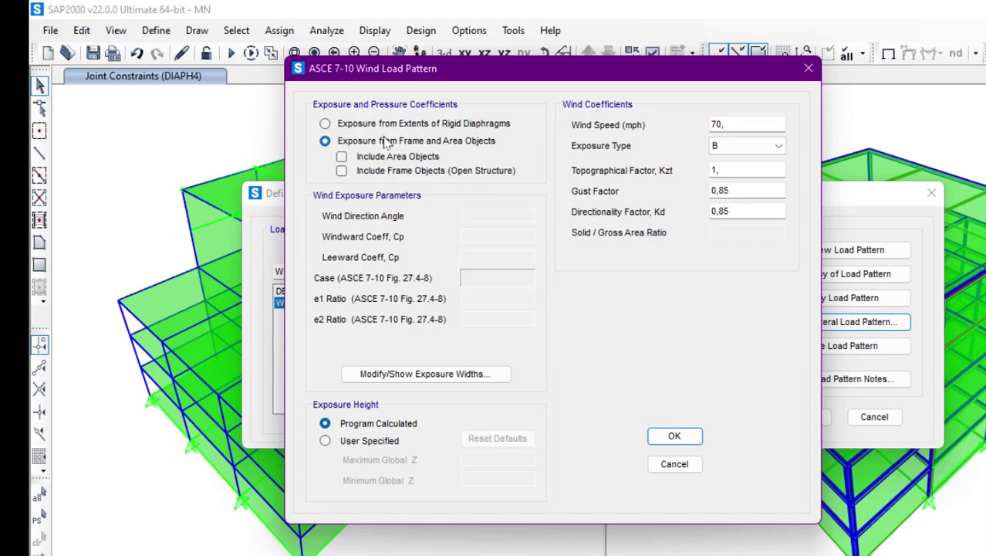
pyautogui.click(422, 158)
pyautogui.click(427, 171)
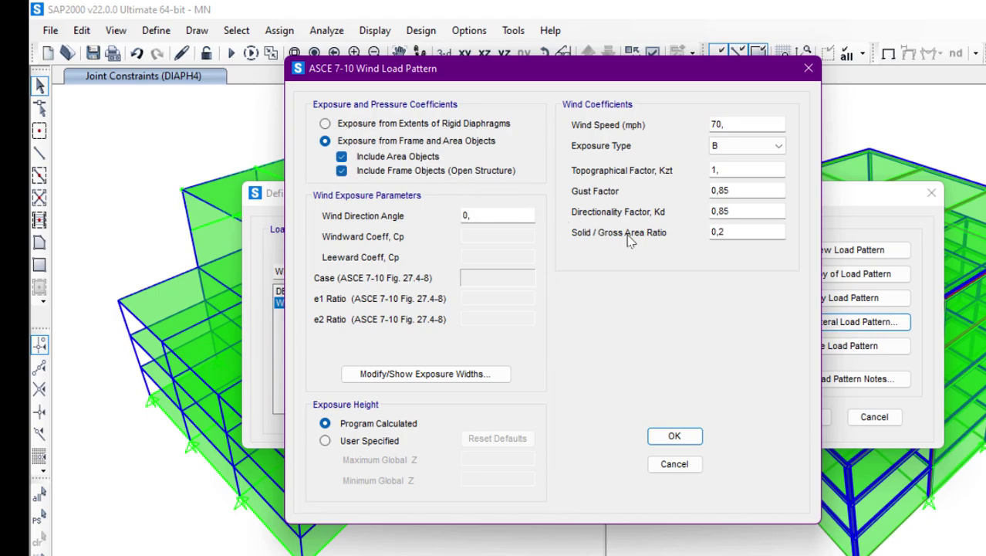
pyautogui.click(398, 125)
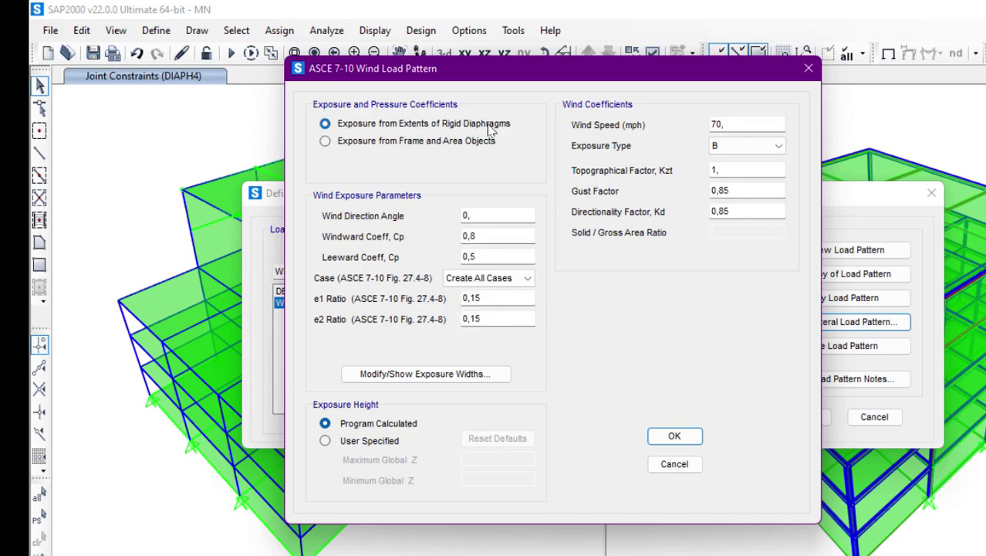
# Keep exposure widths calculated from diaphragm extents and accept the ASCE 7-10 wind settings
pyautogui.click(437, 375)
pyautogui.moveTo(600, 85); pyautogui.dragTo(561, 75)
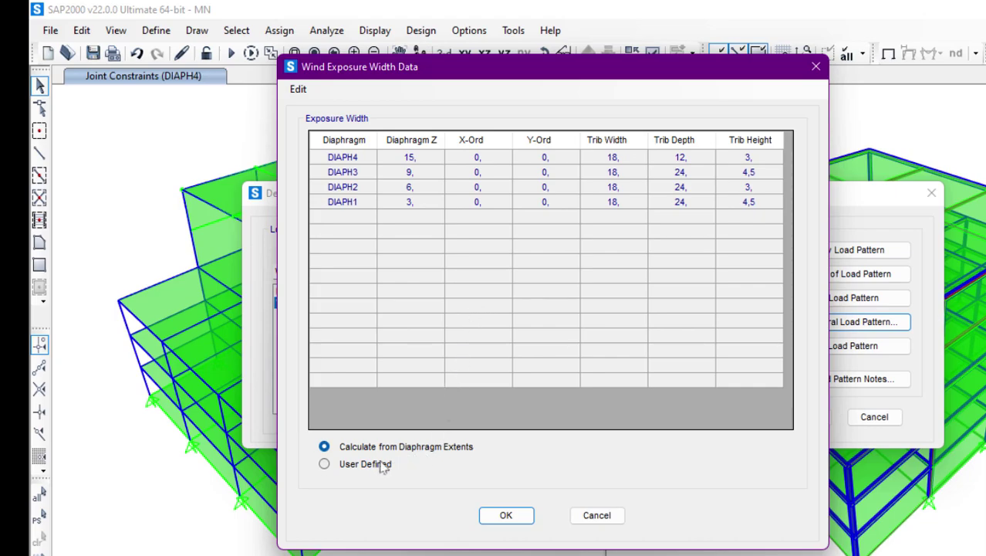
pyautogui.click(352, 466)
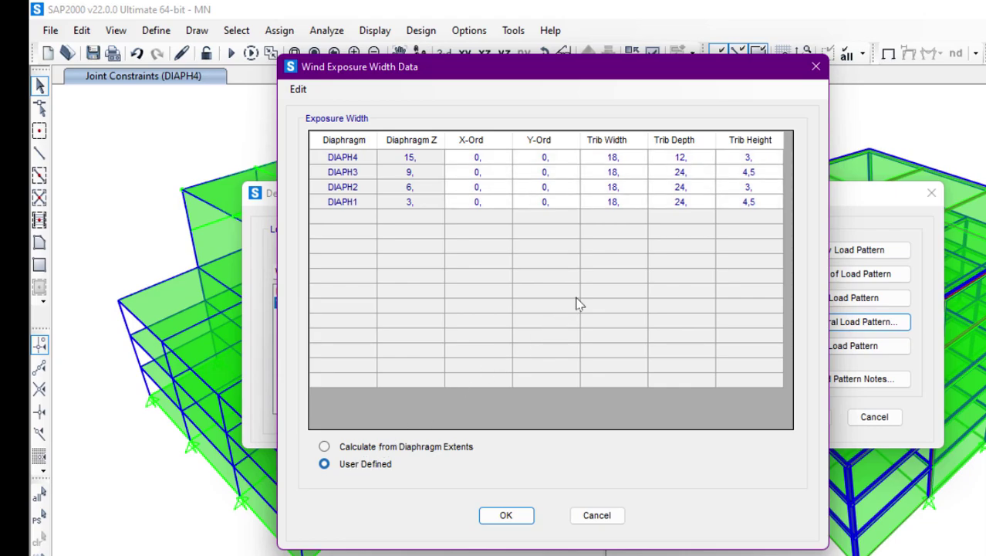
pyautogui.click(360, 447)
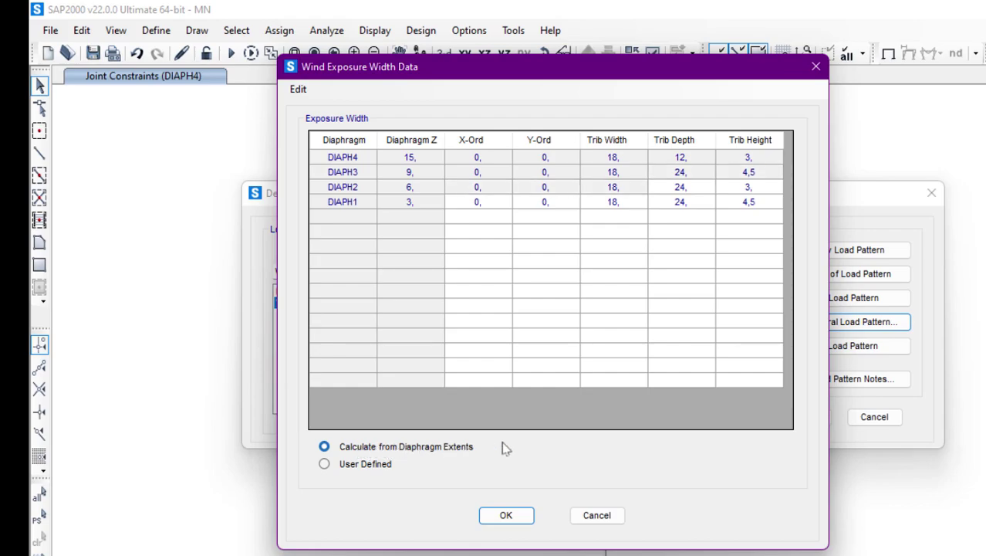
pyautogui.click(505, 515)
pyautogui.click(692, 438)
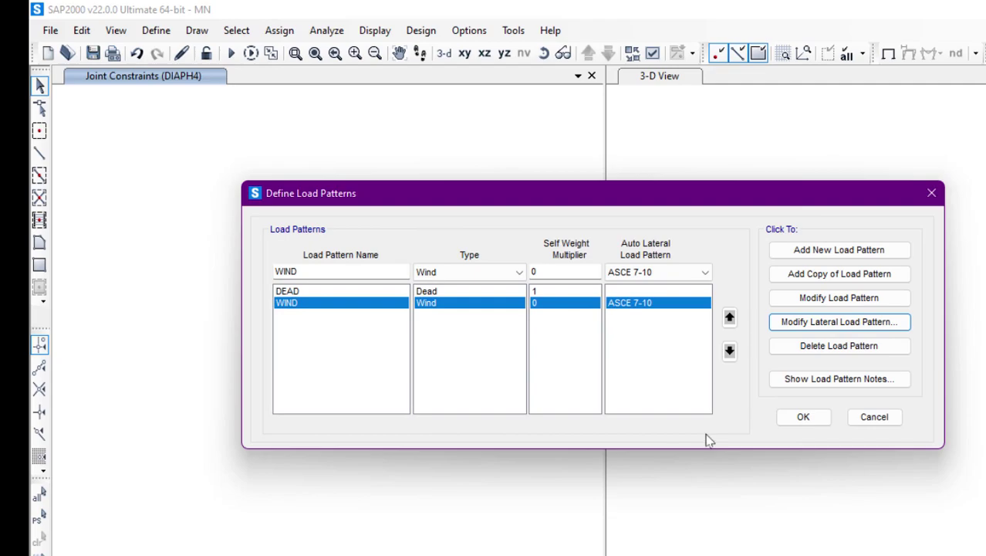
# Save the load patterns, reopen the pattern list and review WIND-2's ASCE 7-10 wind settings
pyautogui.click(804, 417)
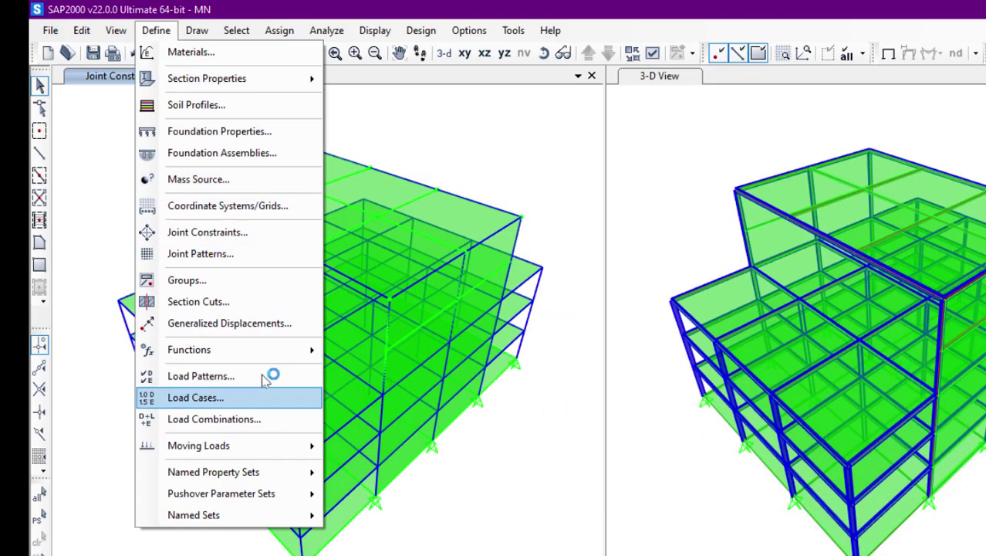
pyautogui.click(257, 378)
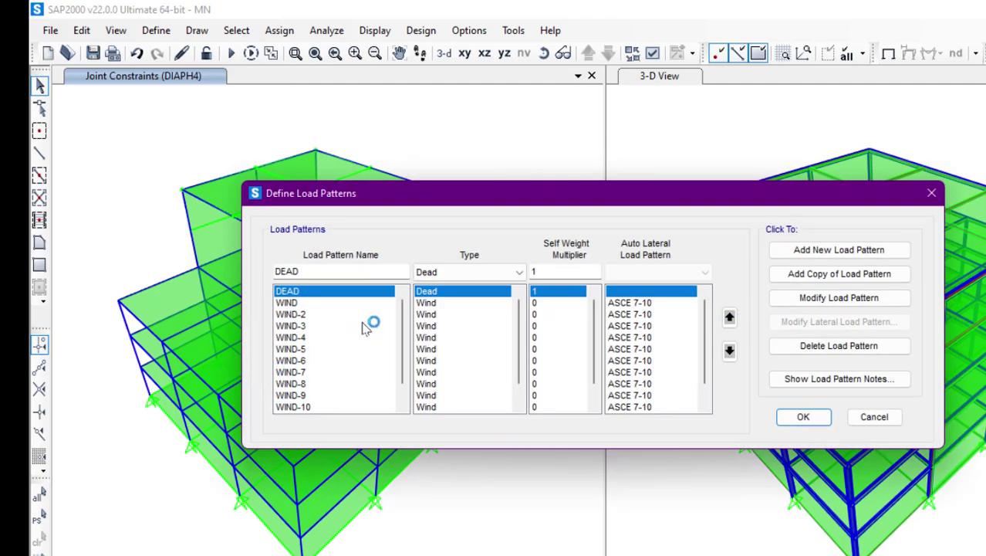
pyautogui.scroll(-1, 364, 328)
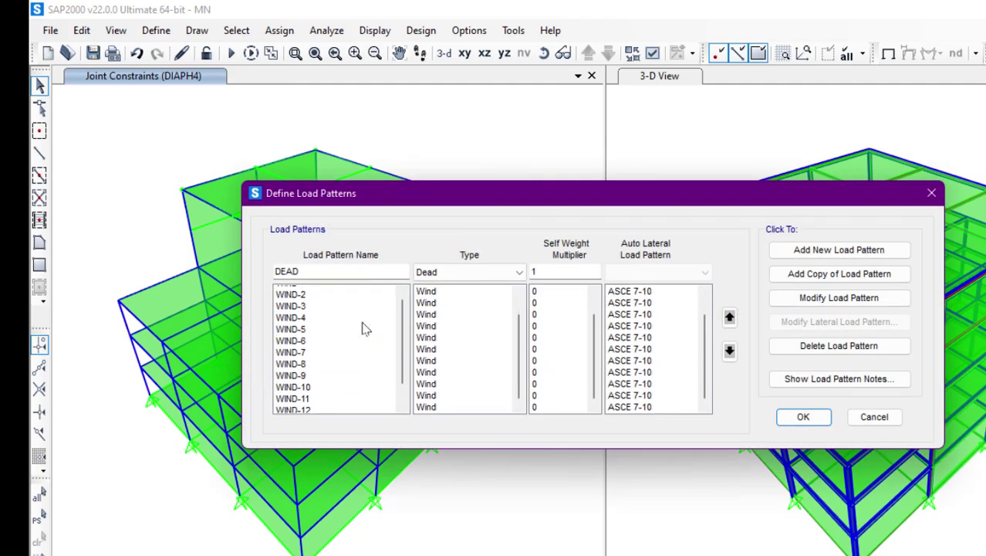
pyautogui.click(313, 316)
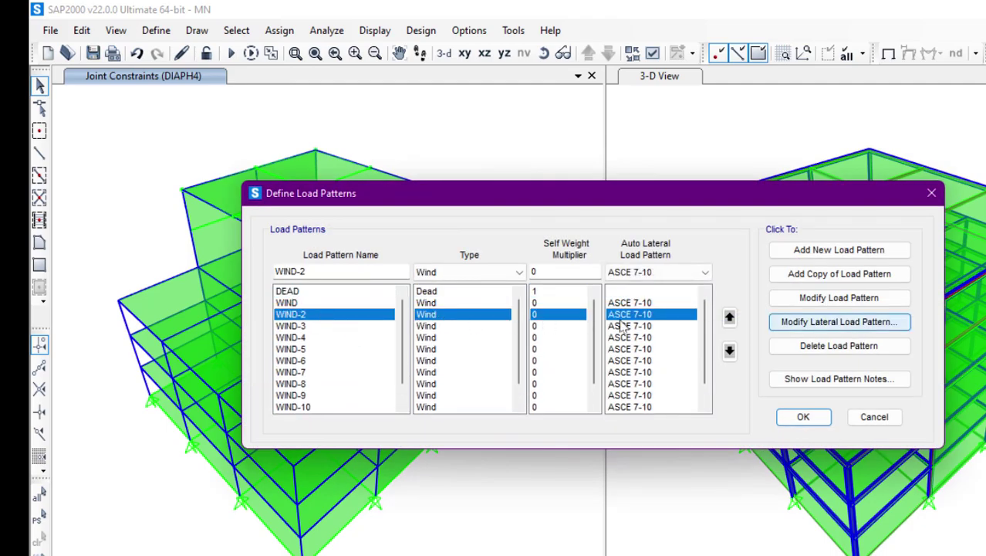
pyautogui.click(816, 322)
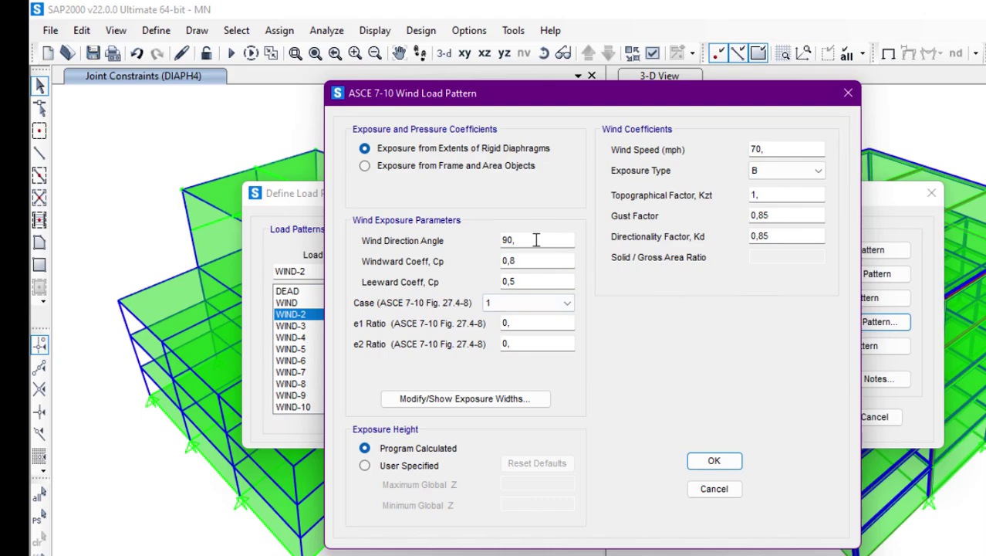
pyautogui.click(714, 489)
# Review WIND-4's ASCE 7-10 wind settings, then reopen the WIND pattern's parameters
pyautogui.click(339, 337)
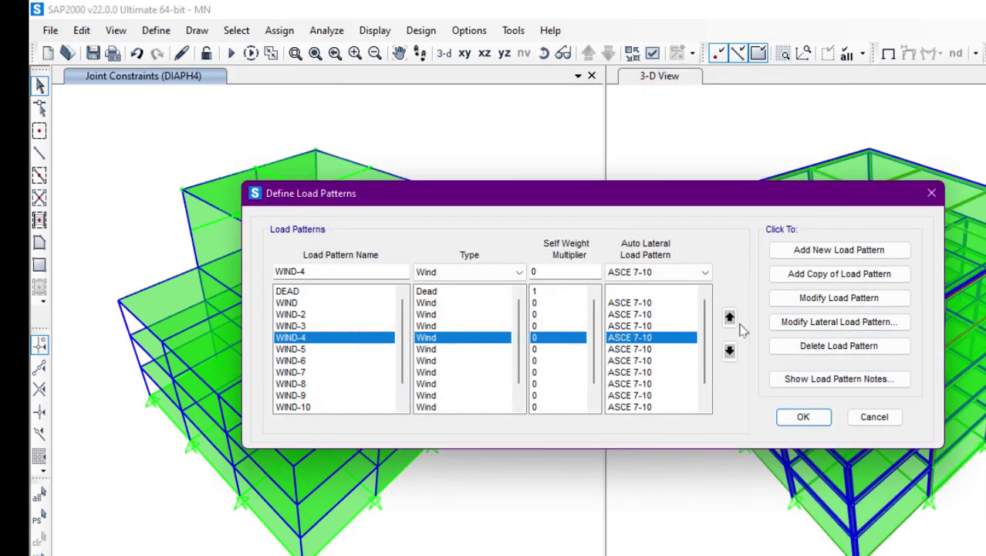
pyautogui.click(841, 321)
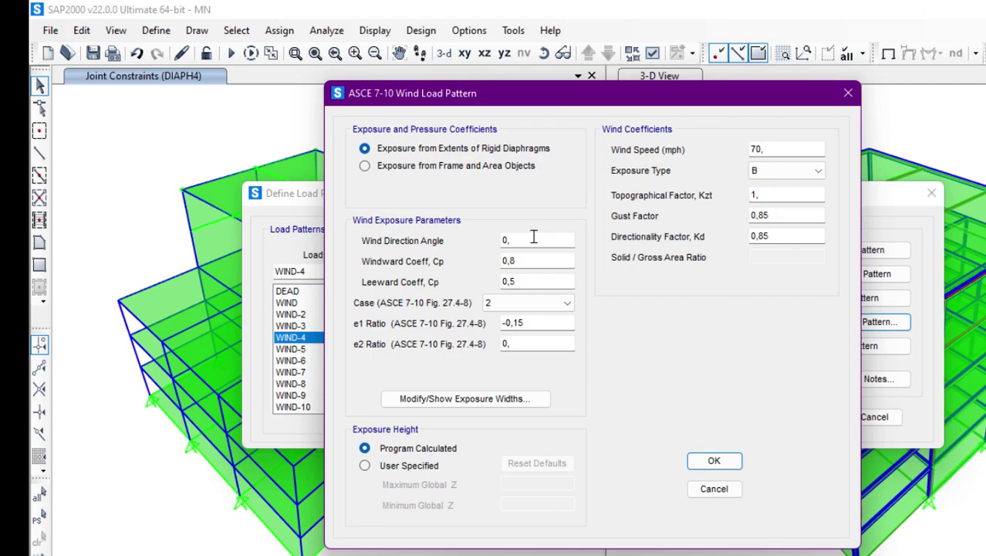
pyautogui.press('Escape')
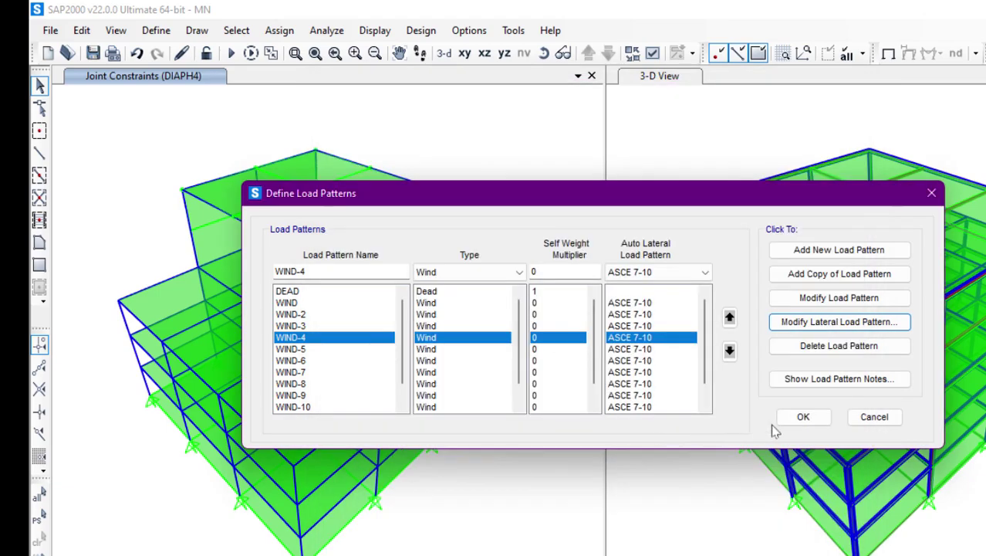
pyautogui.press('Return')
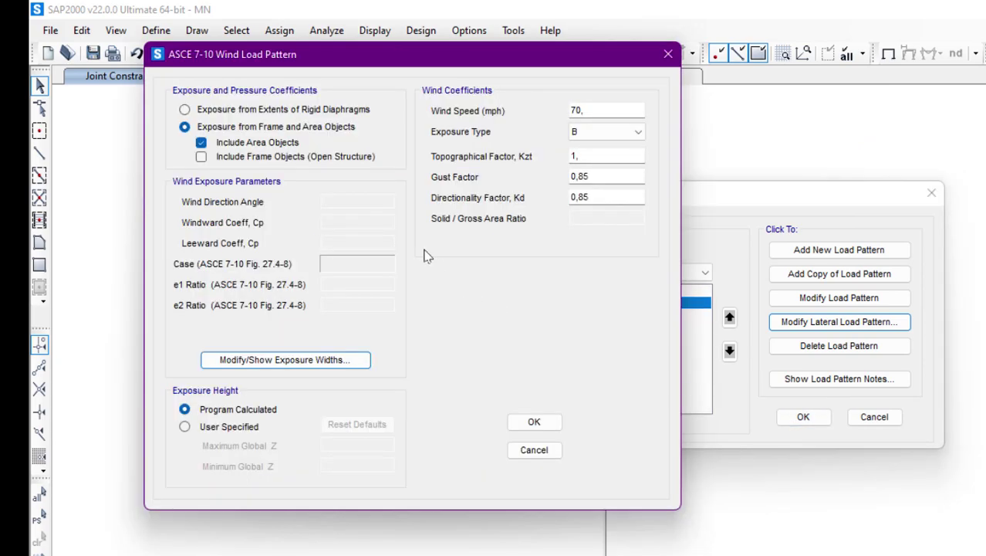
# Take WIND exposure from frame and area objects, including area objects only, and confirm both dialogs
pyautogui.click(255, 158)
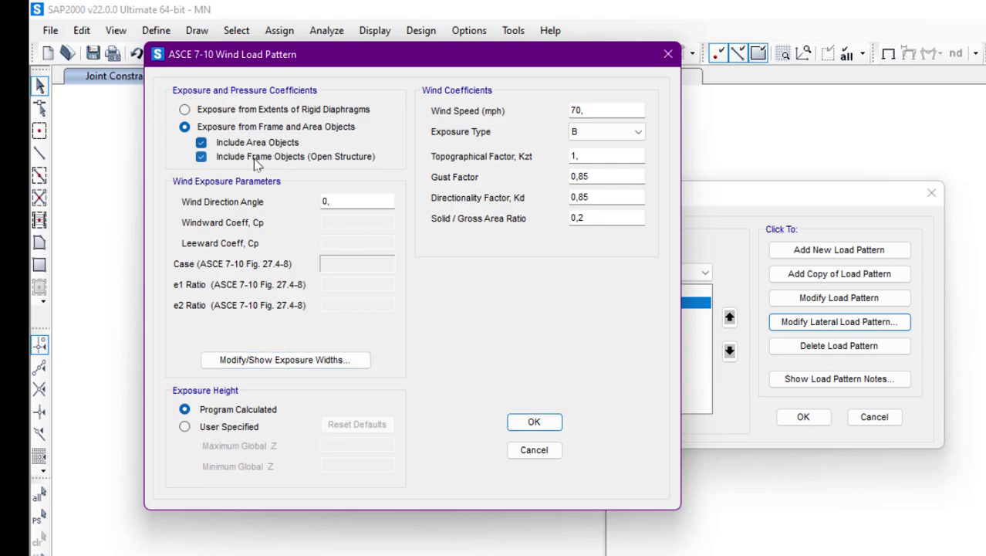
pyautogui.click(256, 158)
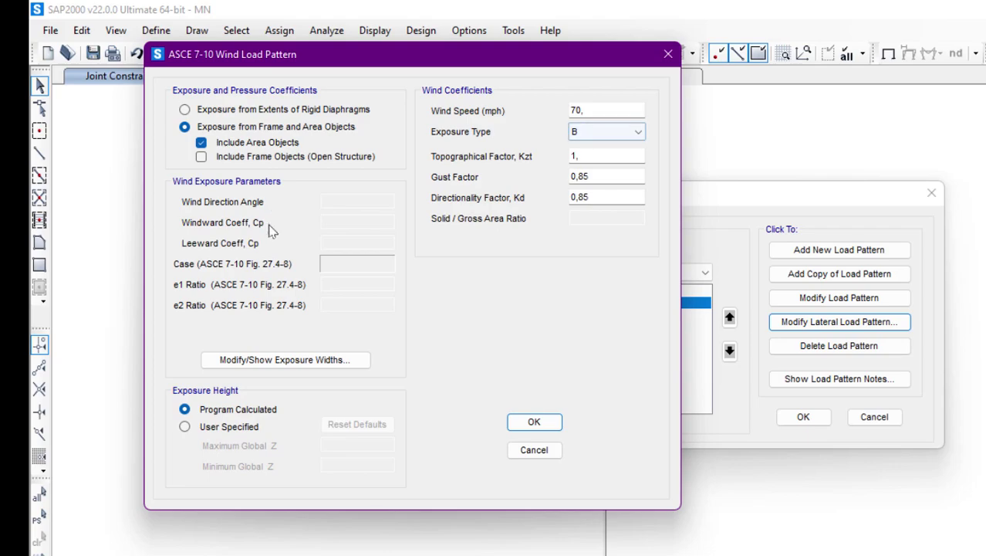
pyautogui.click(528, 421)
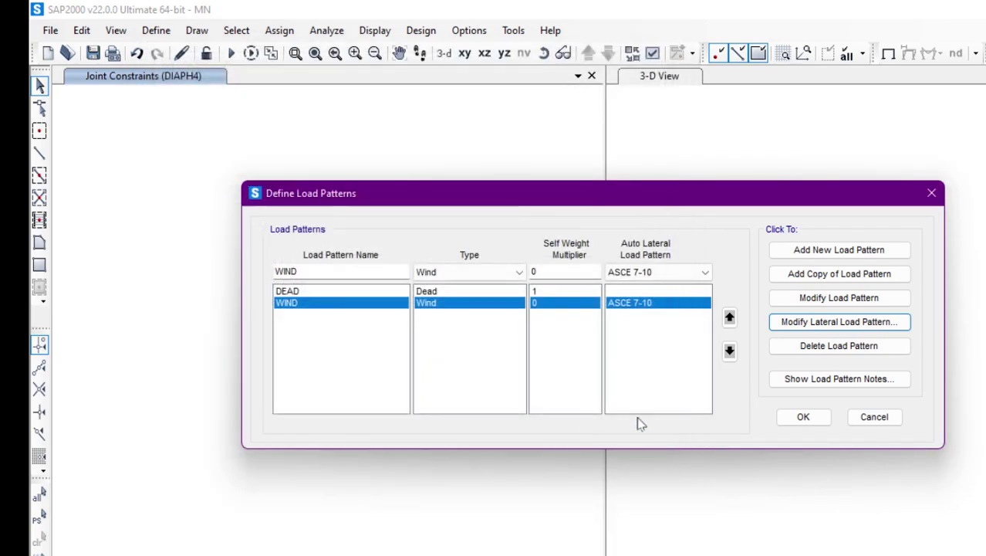
pyautogui.click(813, 420)
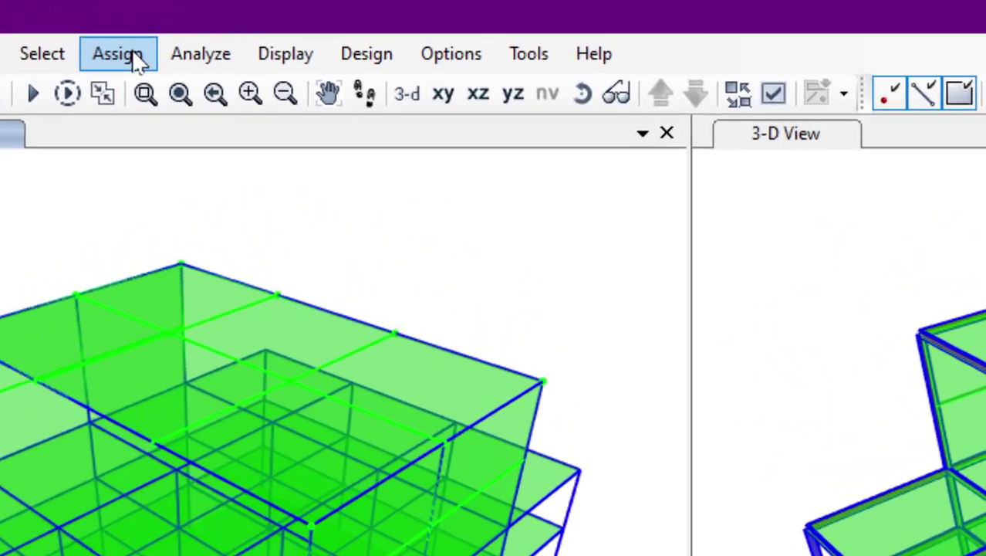
# Open the Area Wind Pressure Coefficients (Shell) assignment form and move it up and to the right
pyautogui.click(287, 33)
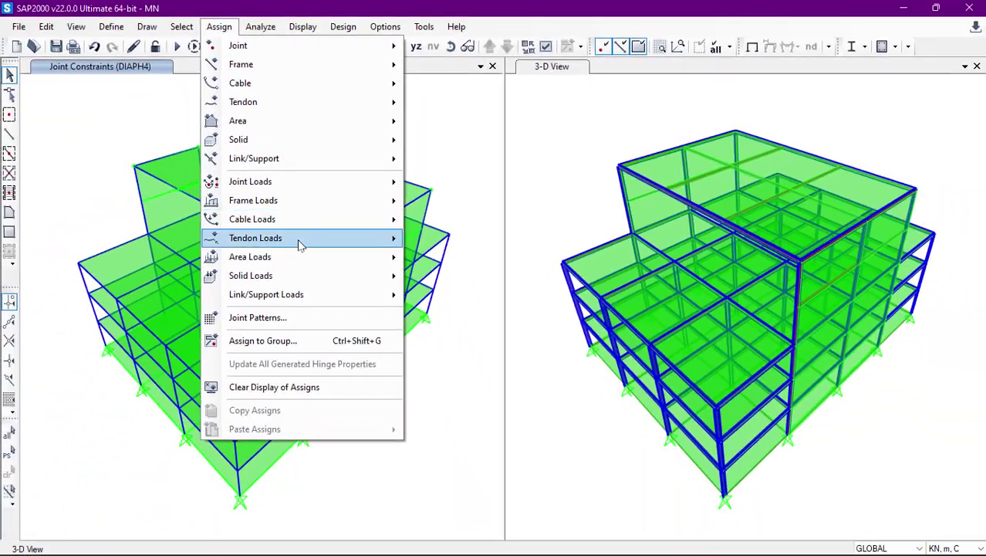
pyautogui.moveTo(278, 505)
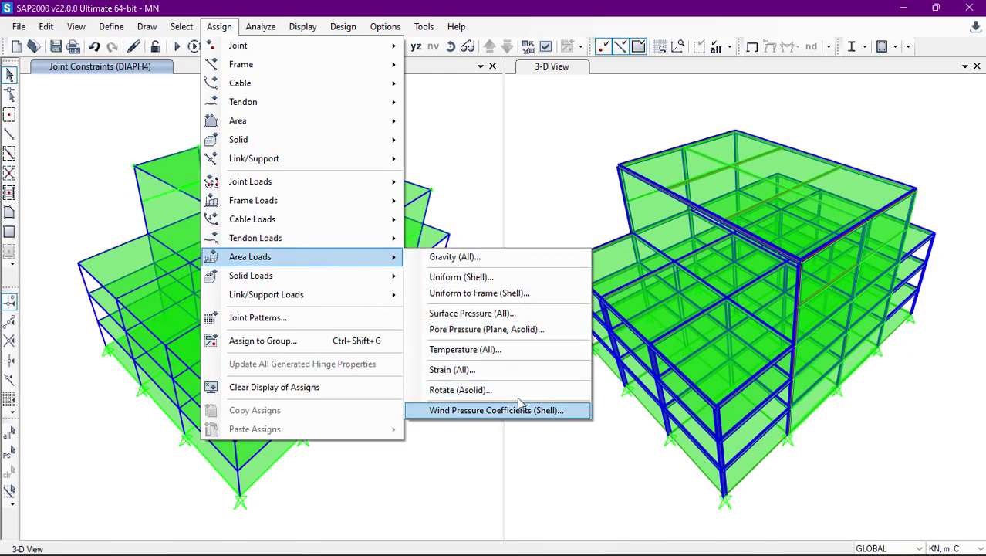
pyautogui.click(546, 411)
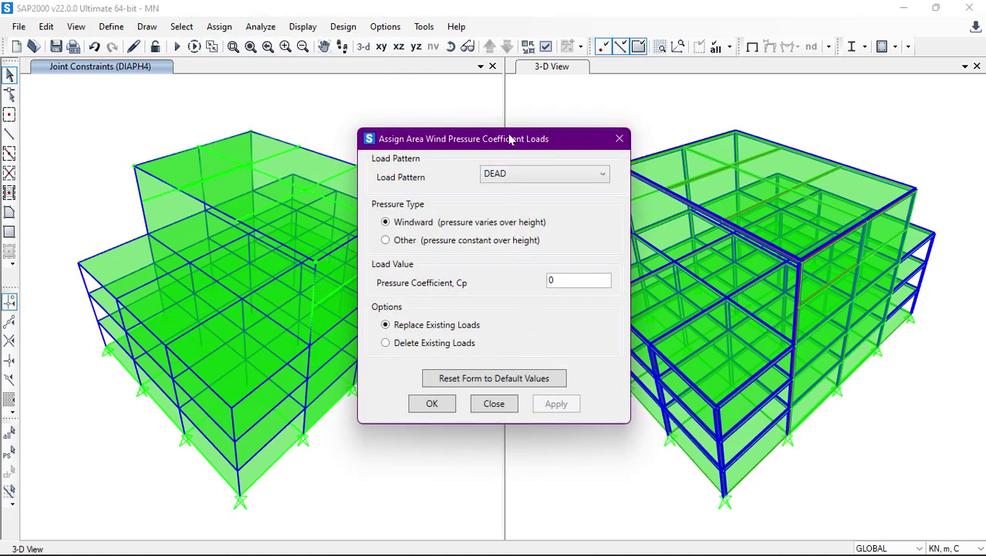
pyautogui.moveTo(502, 141); pyautogui.dragTo(538, 84)
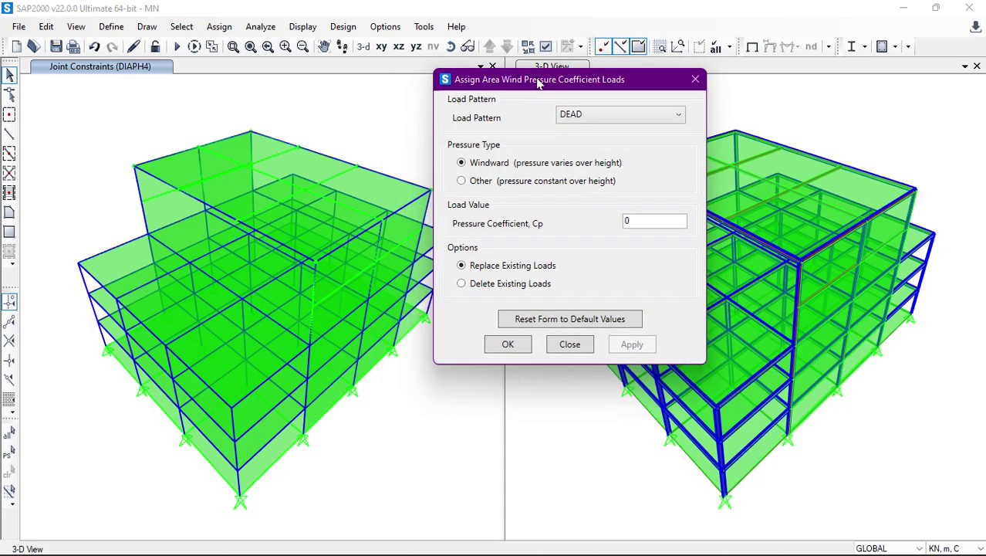
# Set load pattern WIND, pressure type Other (constant over height), and Cp 0,5
pyautogui.click(624, 120)
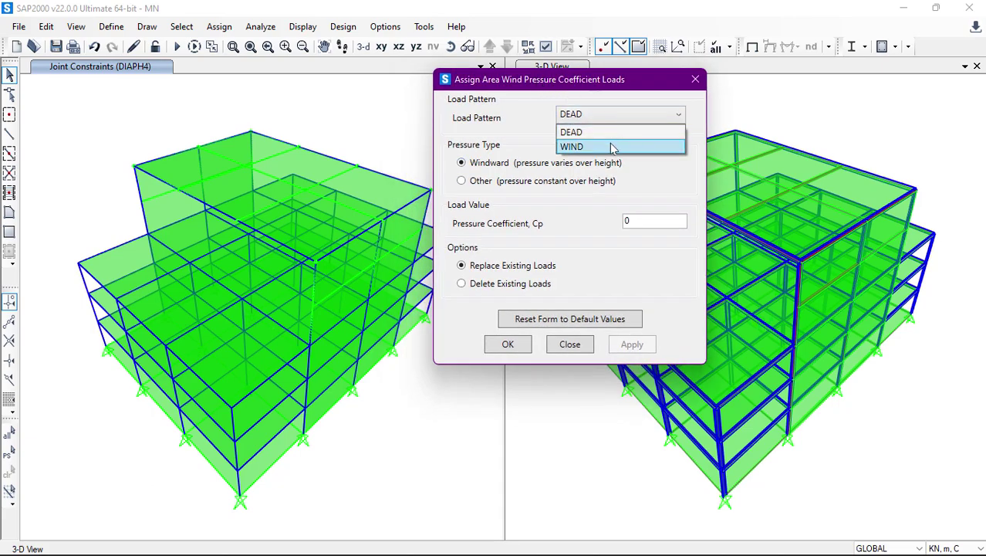
pyautogui.click(611, 146)
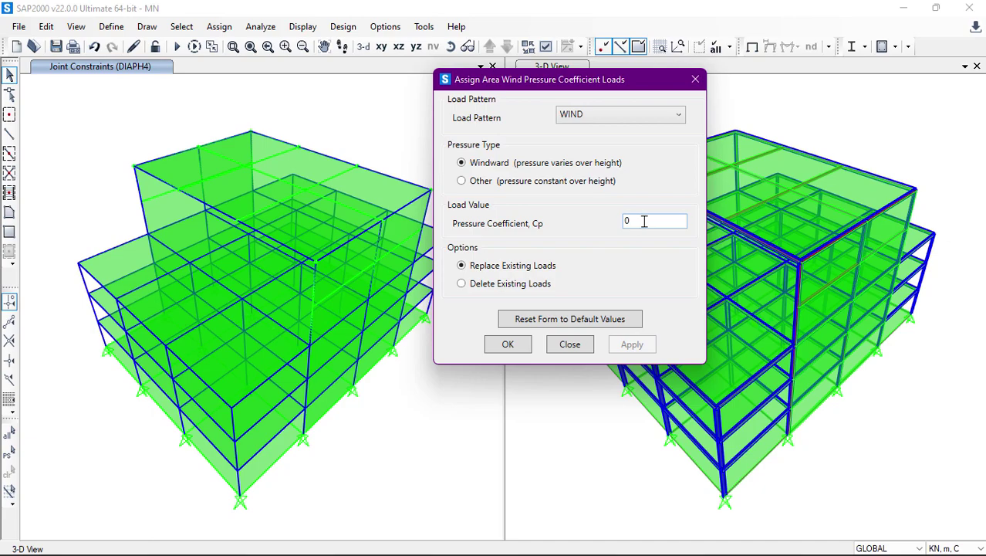
pyautogui.write(',8')
pyautogui.click(487, 184)
pyautogui.click(658, 221)
pyautogui.press('BackSpace')
pyautogui.press('BackSpace')
pyautogui.write(',5')
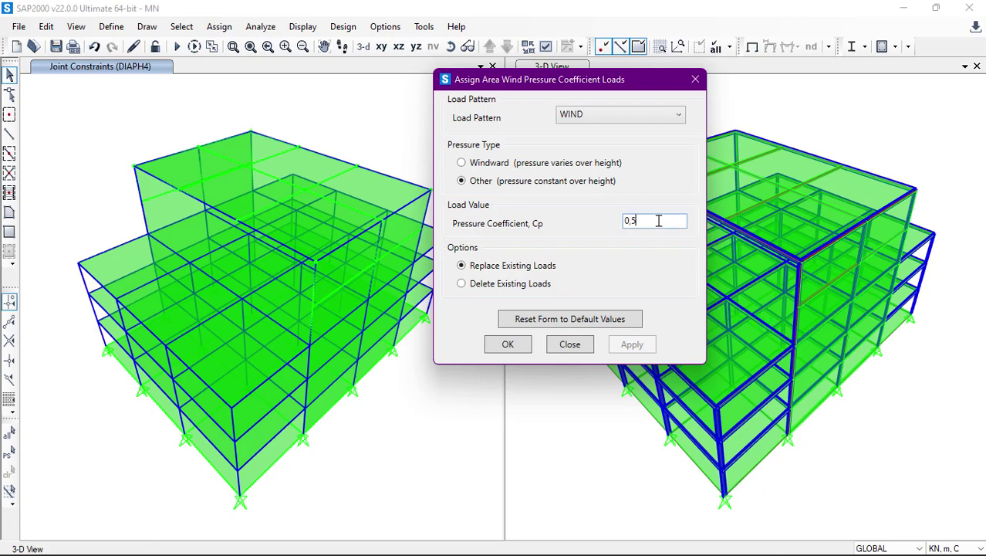